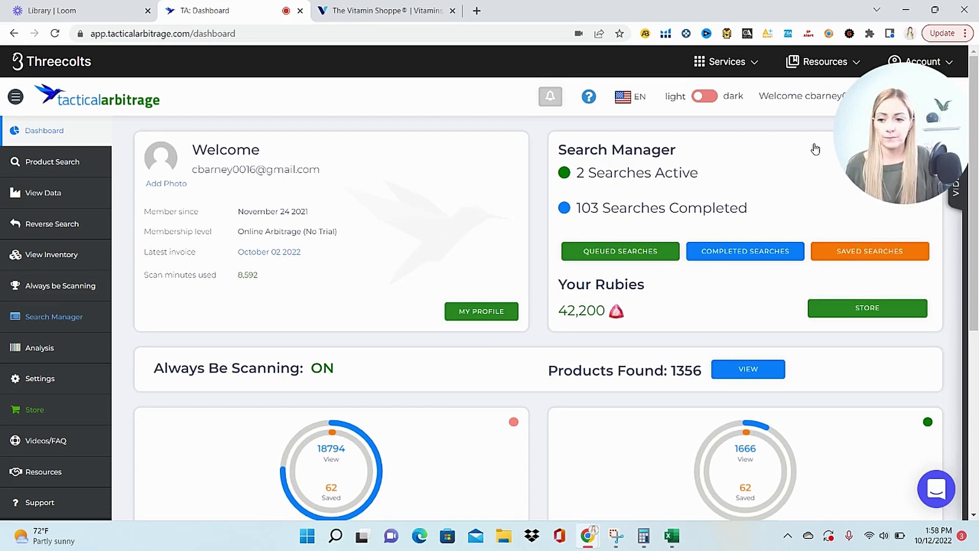
Open a product search in Basic mode and choose The Vitamin Shoppe from the stores listed under V.
click(57, 168)
click(599, 256)
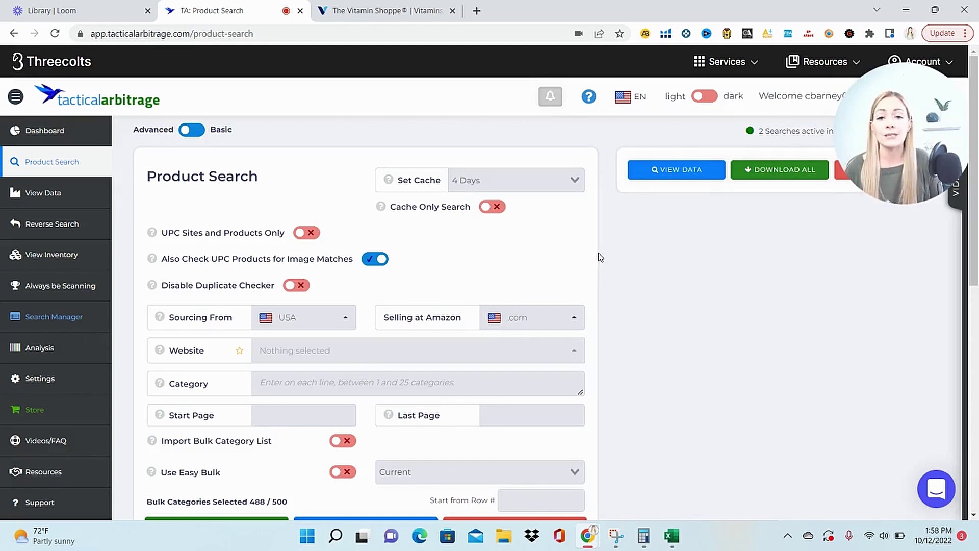
click(196, 132)
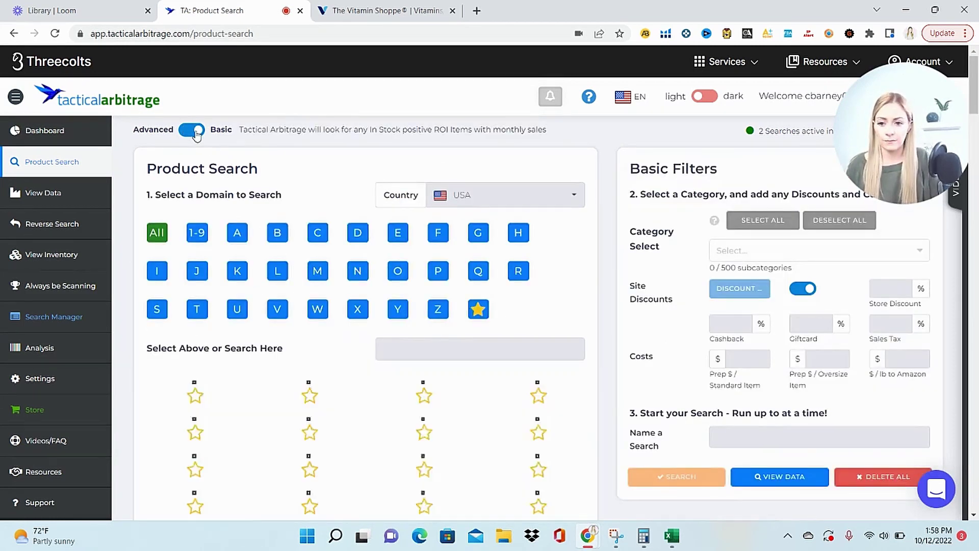
click(280, 309)
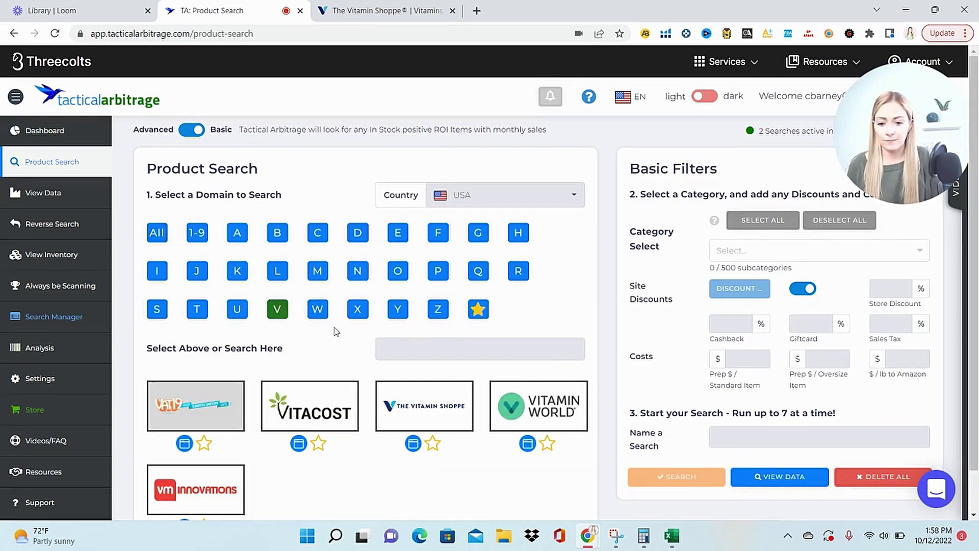
click(427, 412)
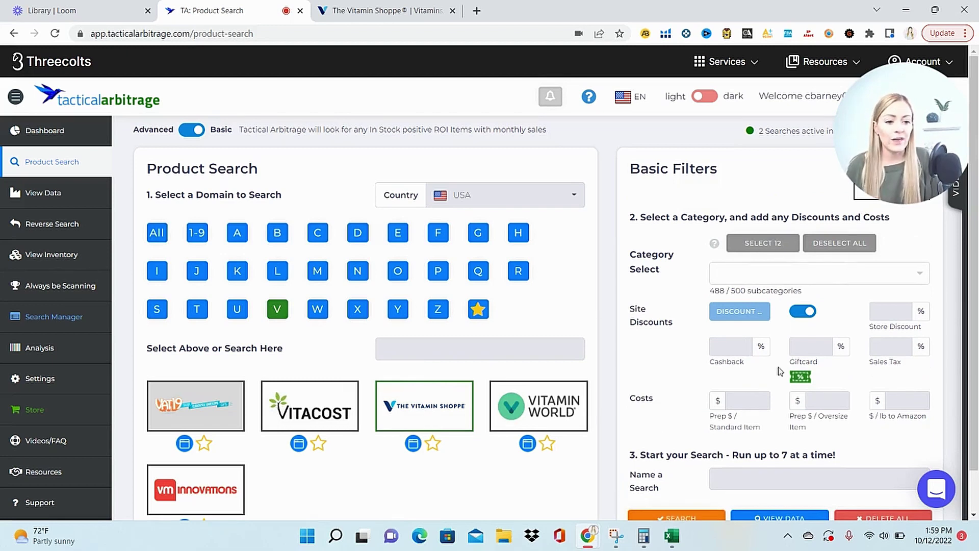
Review the selected subcategories for The Vitamin Shoppe and set the store discount to 25%.
text(20)
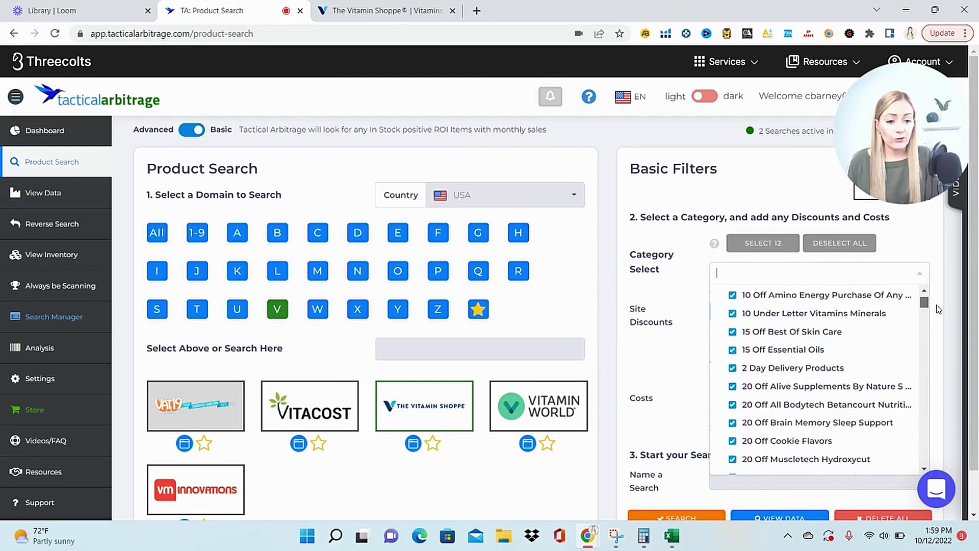
mouse_move(938, 308)
mouse_down()
mouse_move(937, 300)
mouse_move(959, 387)
mouse_up()
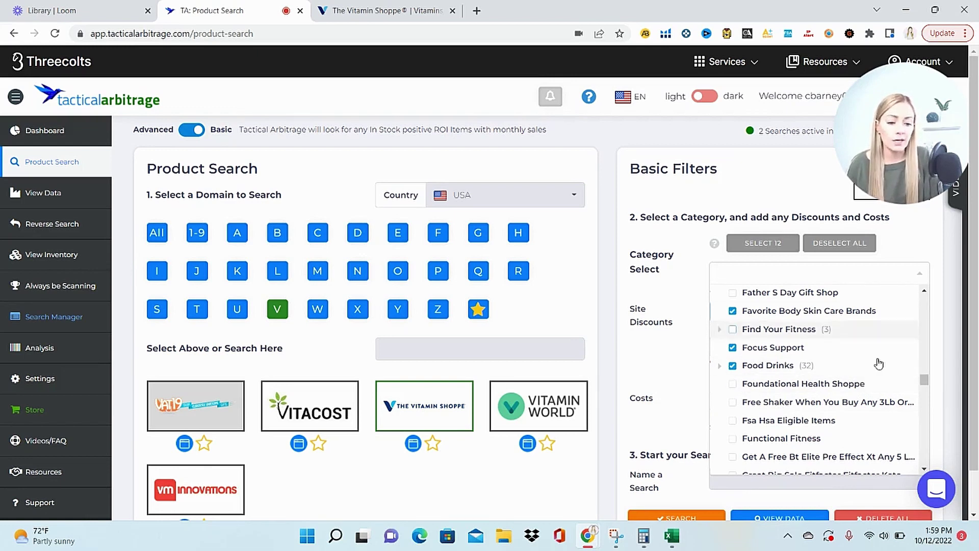
drag(924, 380, 952, 350)
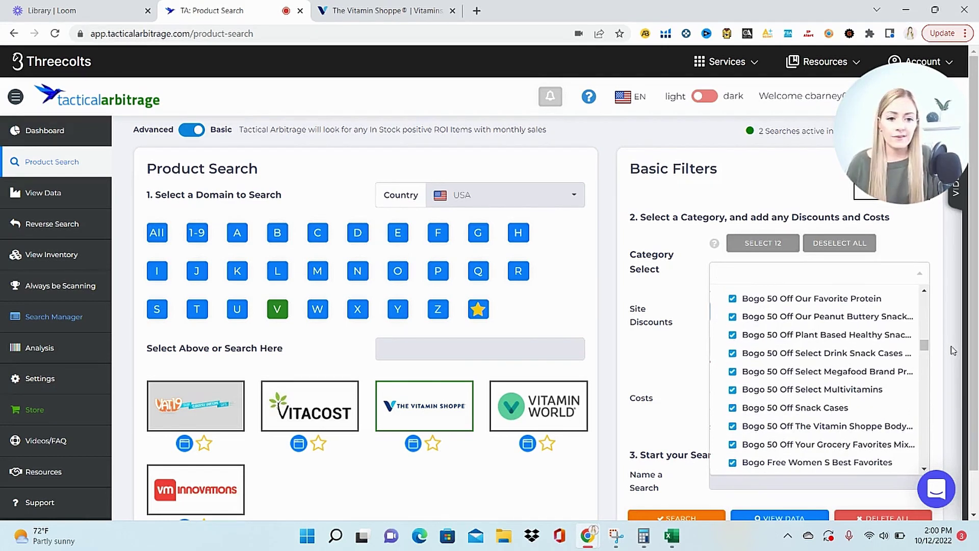
click(618, 197)
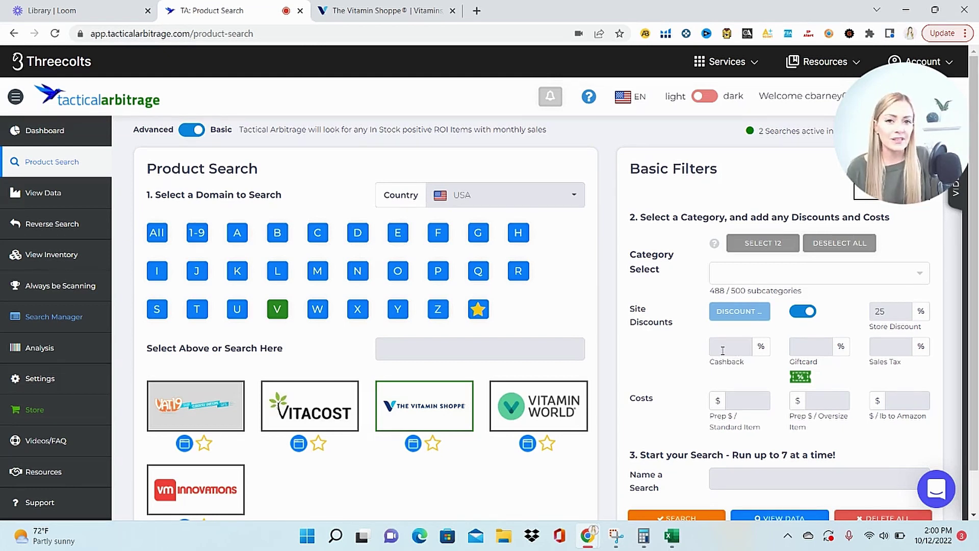
View the result data of the completed Vitamin Shoppe to Amazon search.
scroll(723, 351, down, 1)
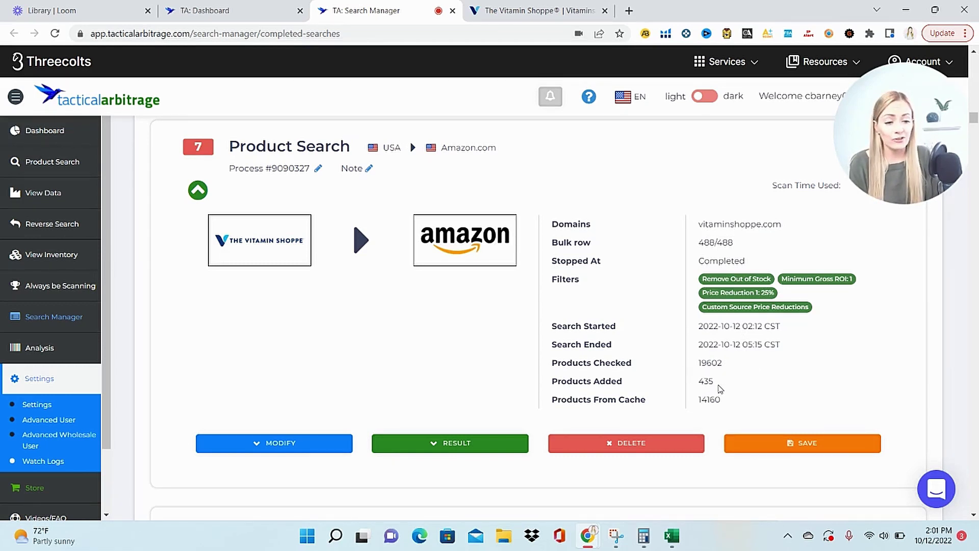
click(492, 442)
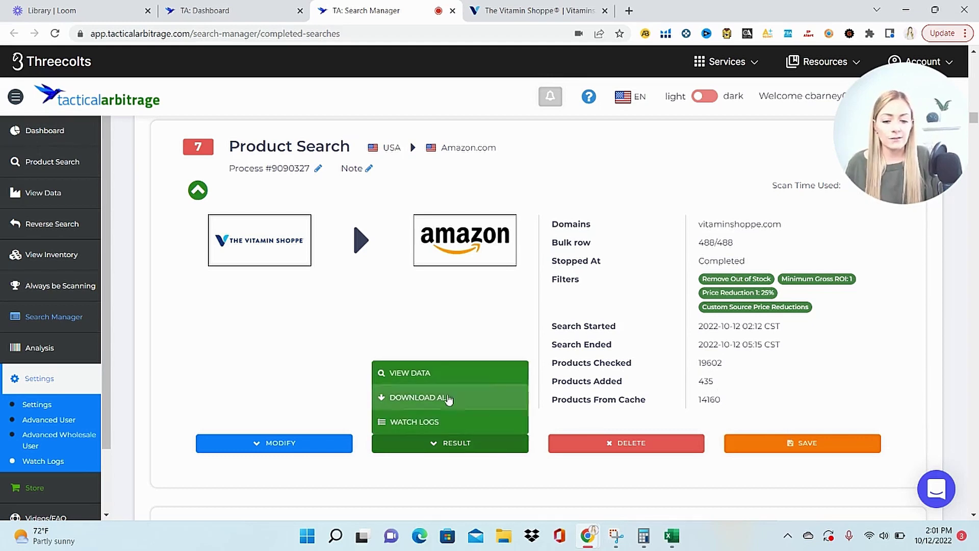
click(444, 377)
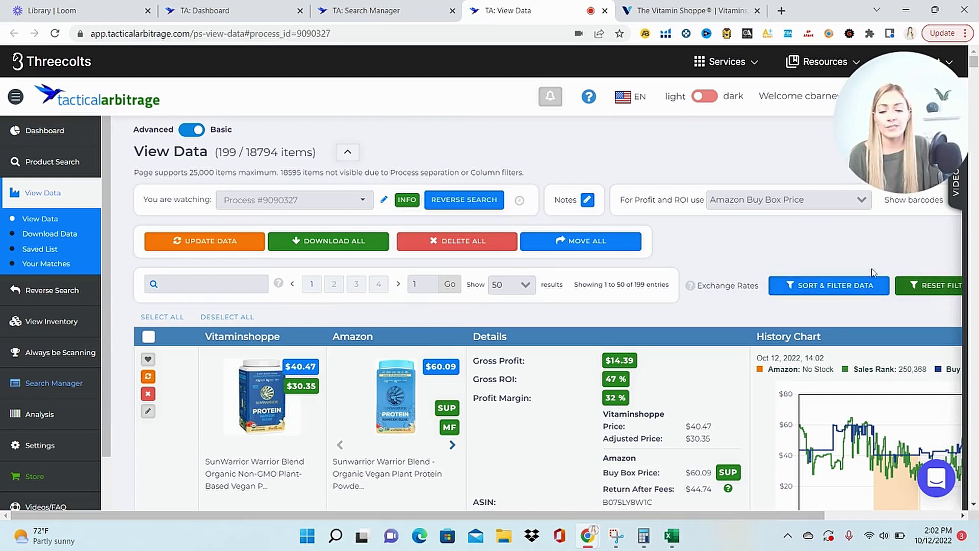
In the sort and filter settings for the results, exclude AMZ from the Buy Box filter.
click(827, 286)
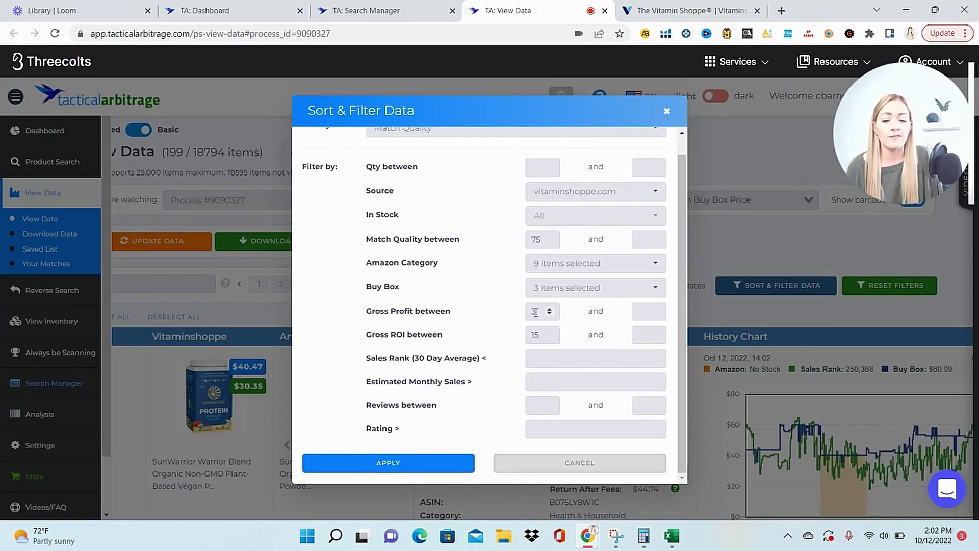
scroll(572, 312, up, 1)
click(596, 310)
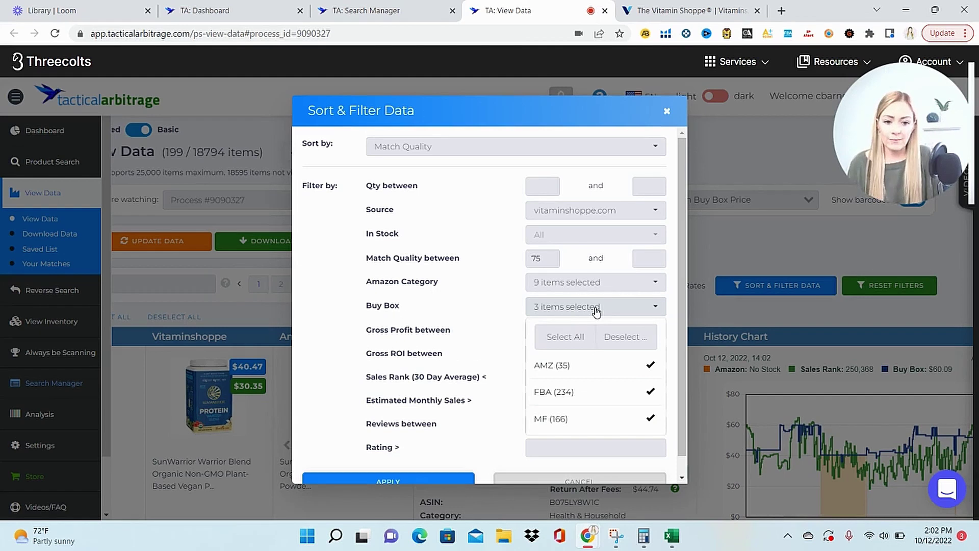
click(583, 366)
Filter for estimated monthly sales greater than 10 and apply the filters to the results.
scroll(539, 380, down, 1)
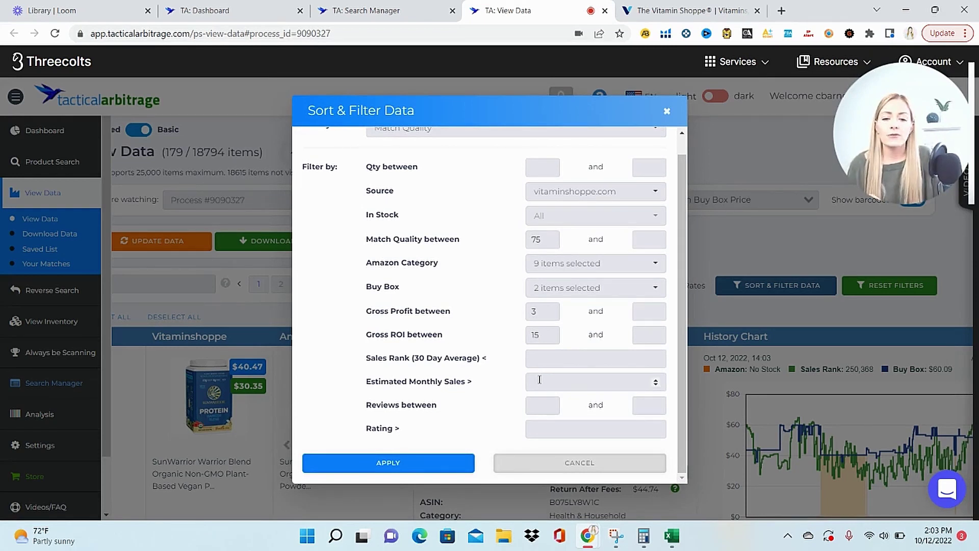
click(540, 379)
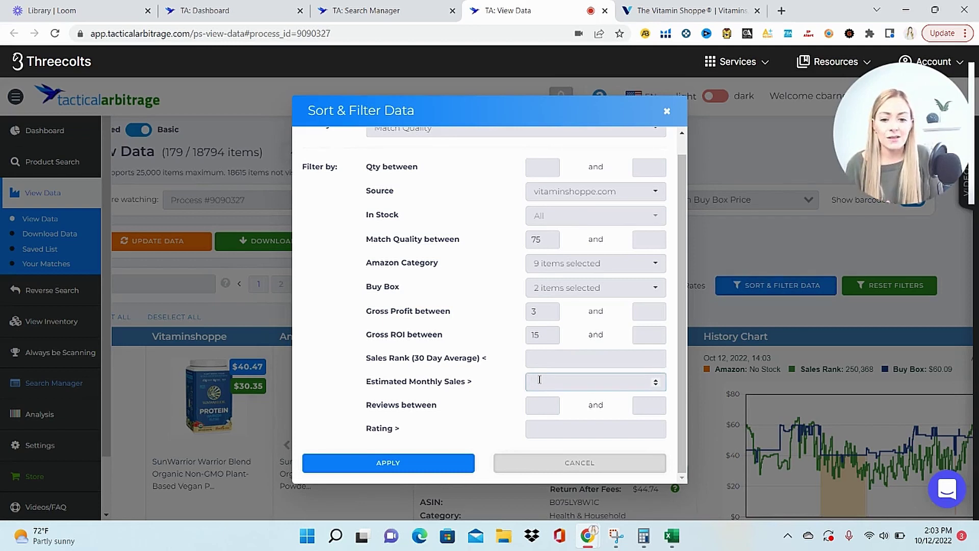
text(10)
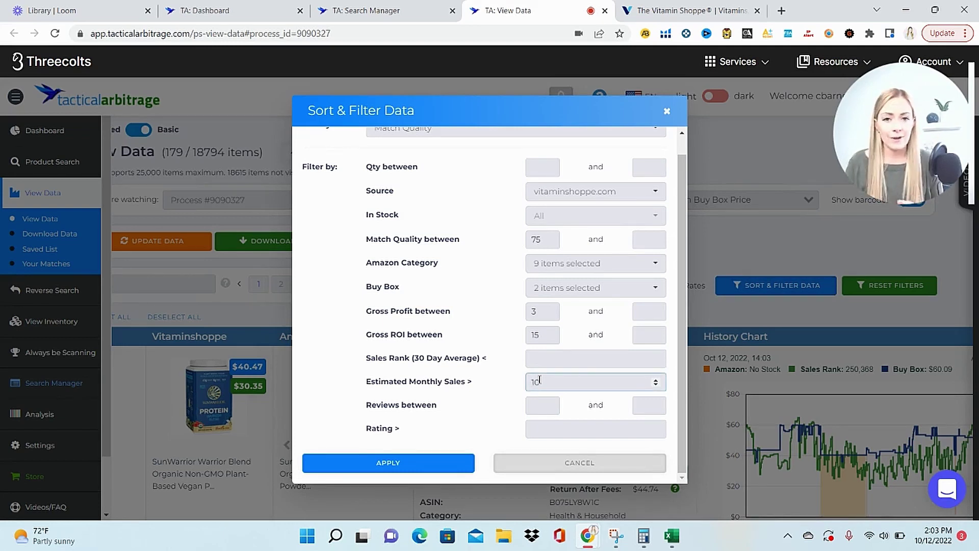
key(Return)
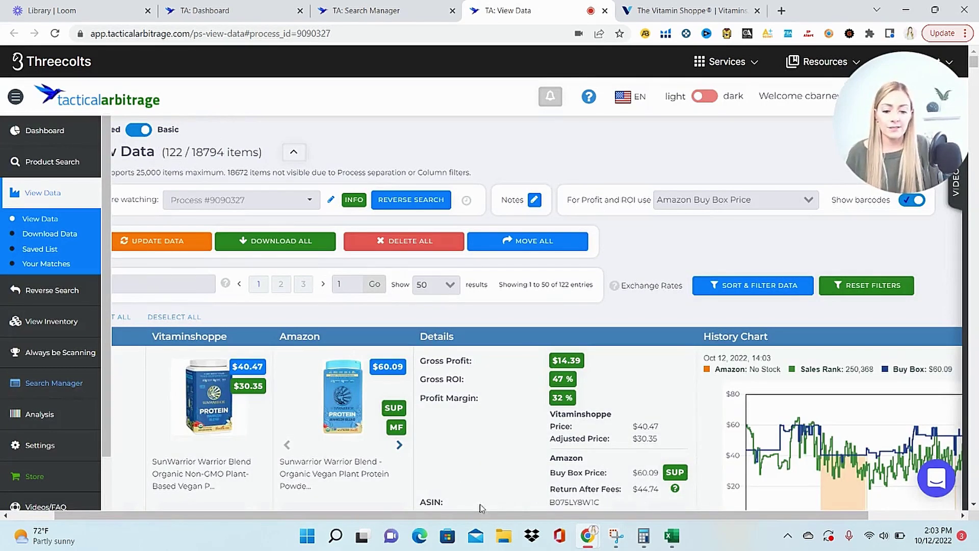
Examine the first matched products, comparing their Vitamin Shoppe and Amazon prices, profit, ROI and sales details.
drag(489, 516, 419, 521)
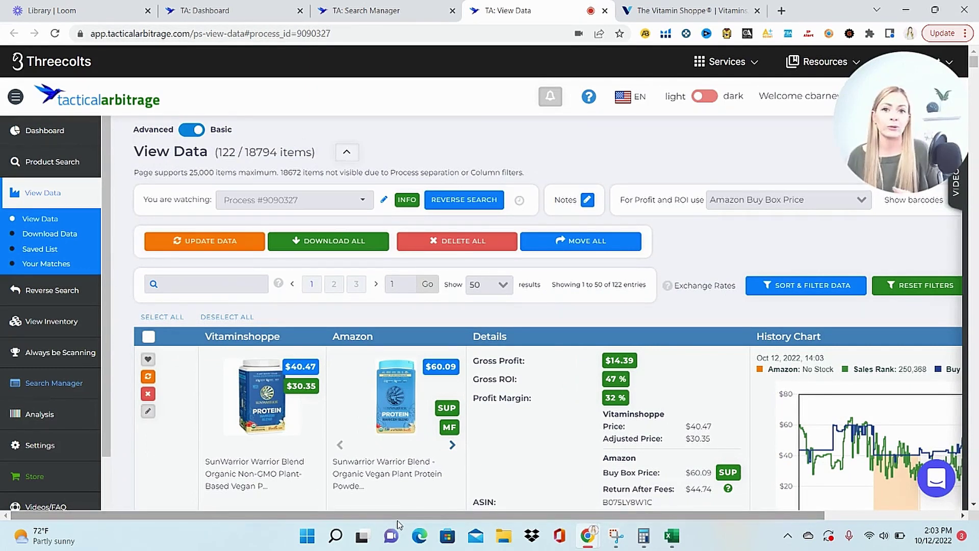
scroll(170, 384, down, 4)
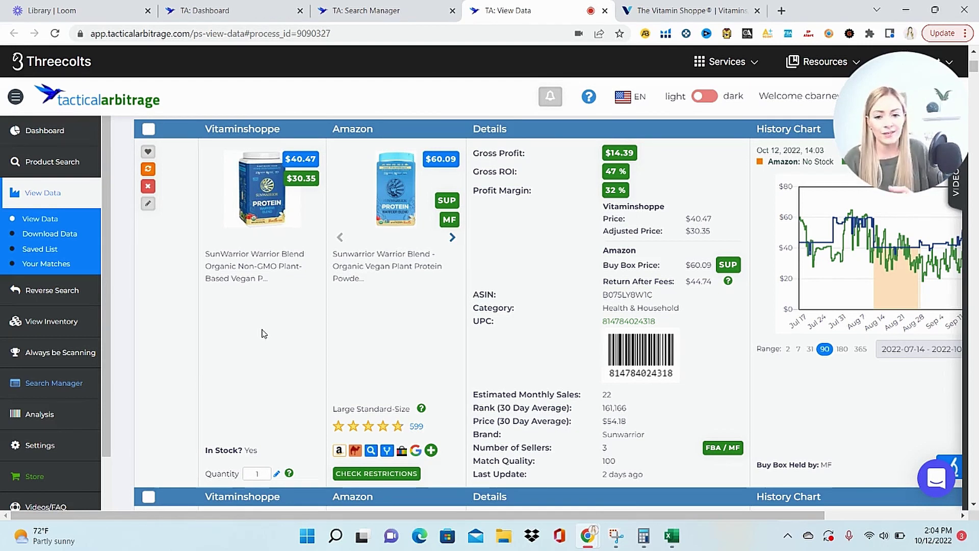
mouse_move(255, 183)
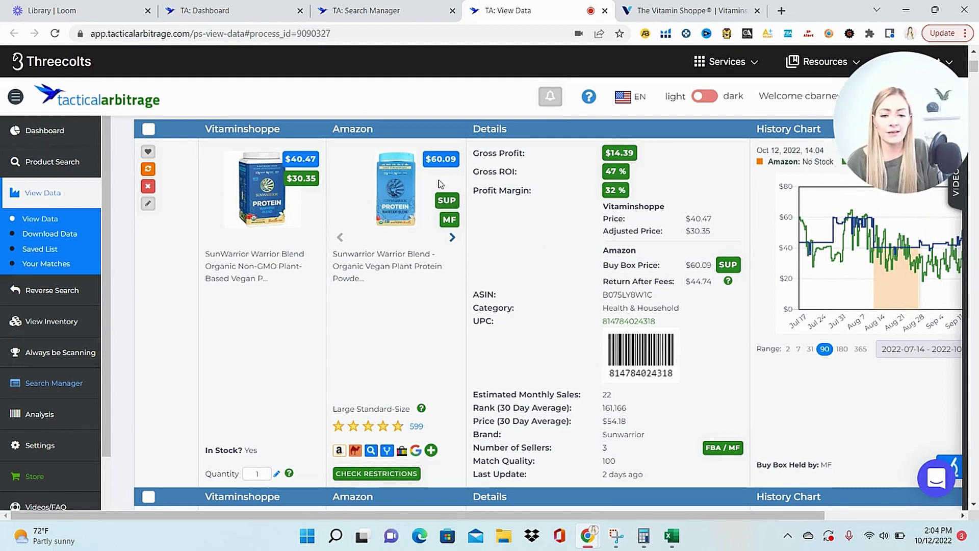
mouse_move(450, 199)
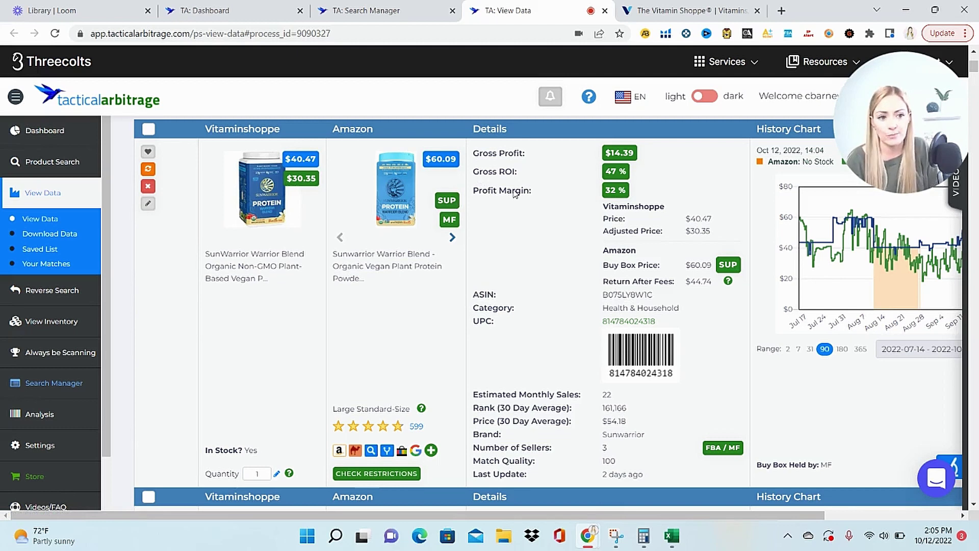
scroll(515, 193, down, 2)
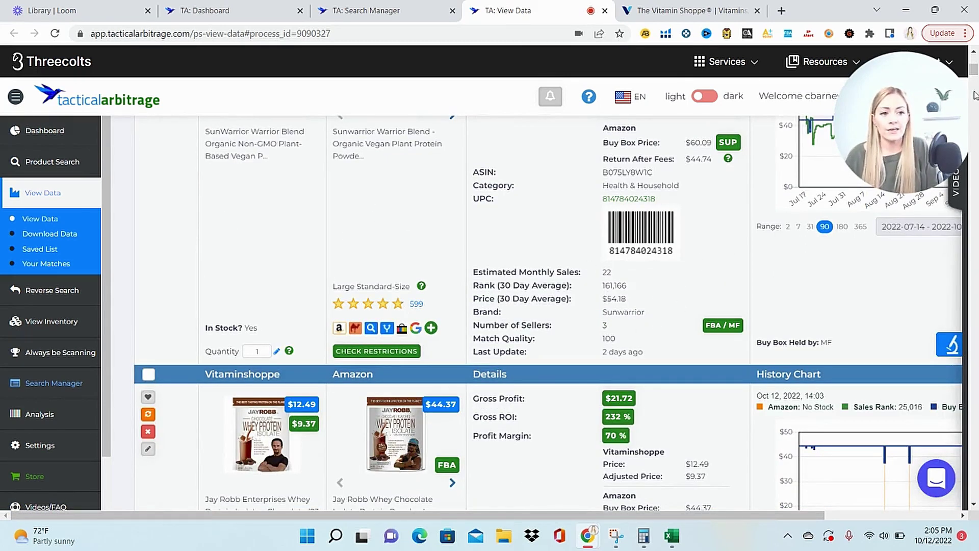
drag(975, 76, 975, 66)
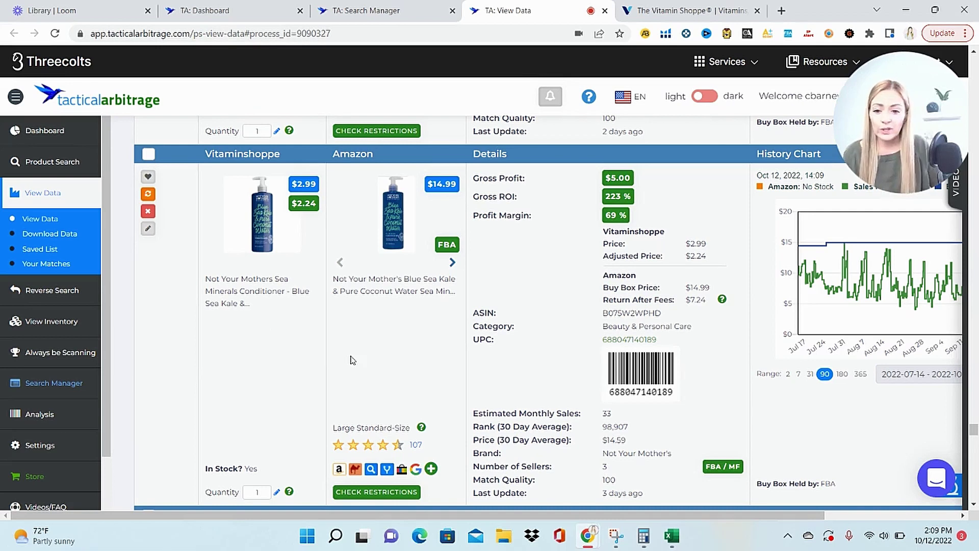
Check the Not Your Mother's conditioner match and examine its history chart over 180 and 365 days.
mouse_move(400, 220)
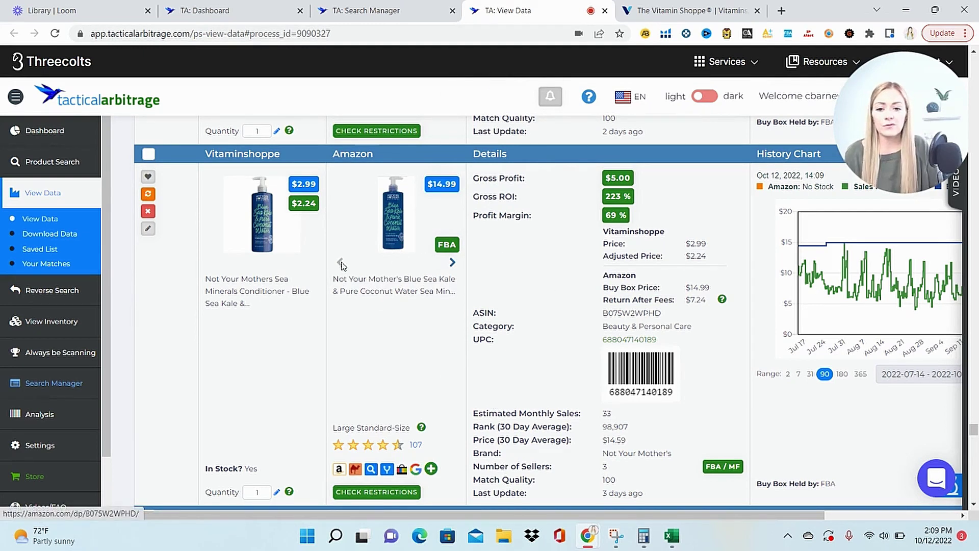
mouse_move(299, 211)
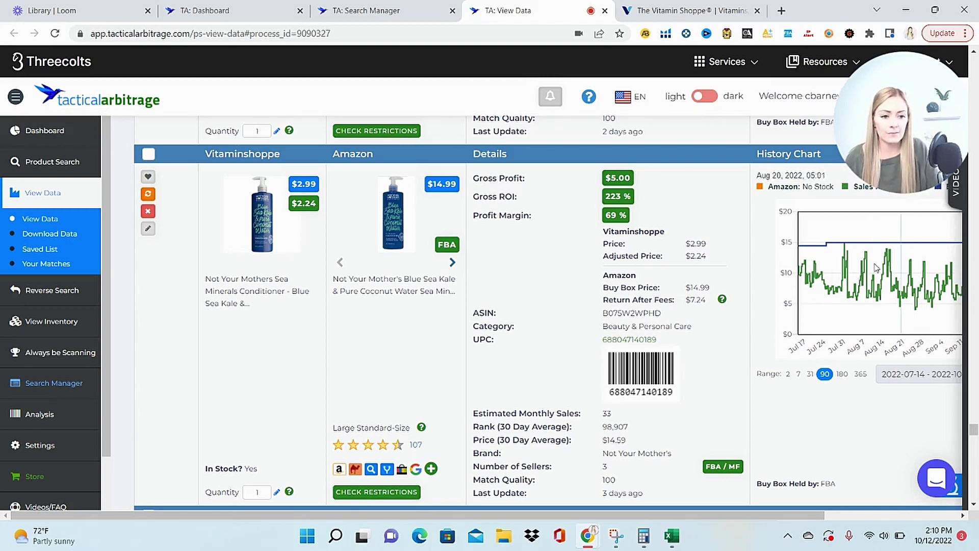
drag(447, 515, 591, 516)
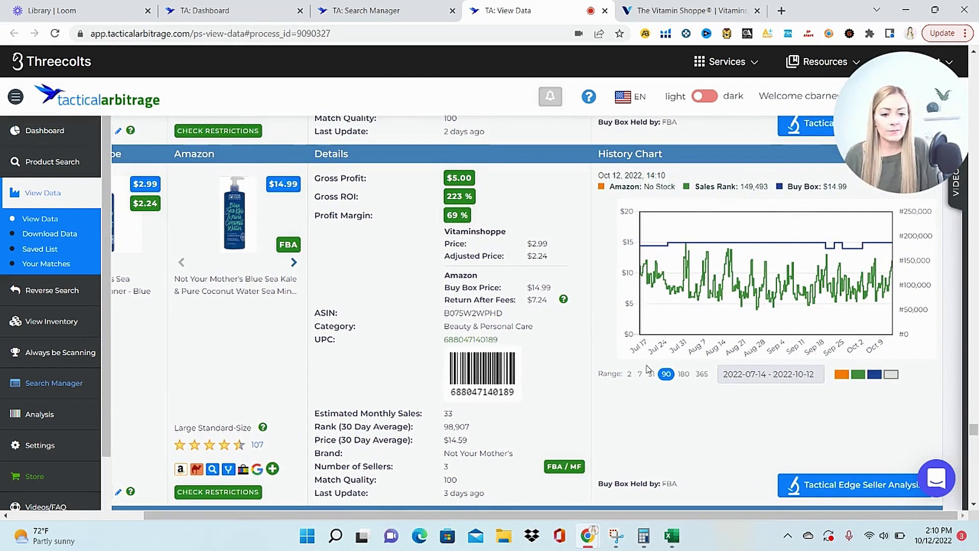
click(683, 375)
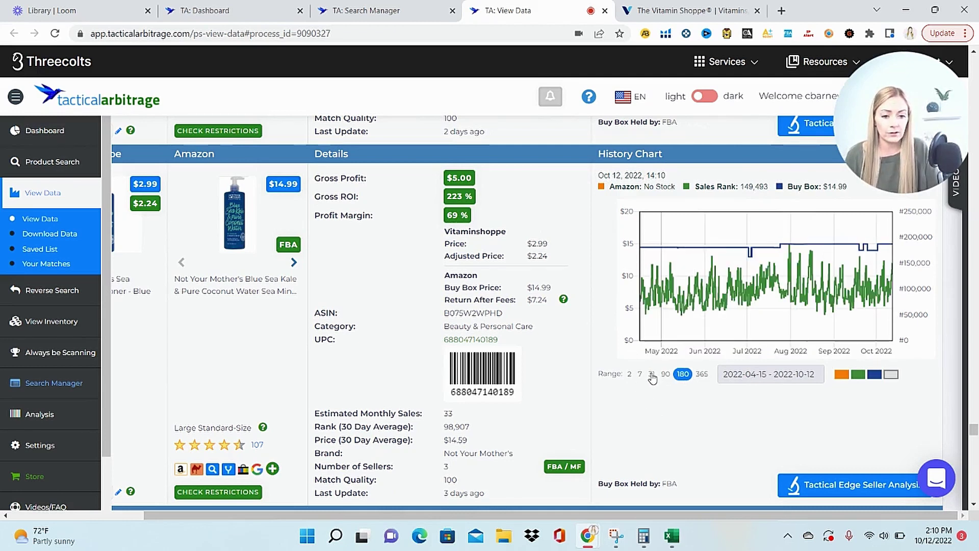
click(702, 375)
drag(583, 516, 446, 536)
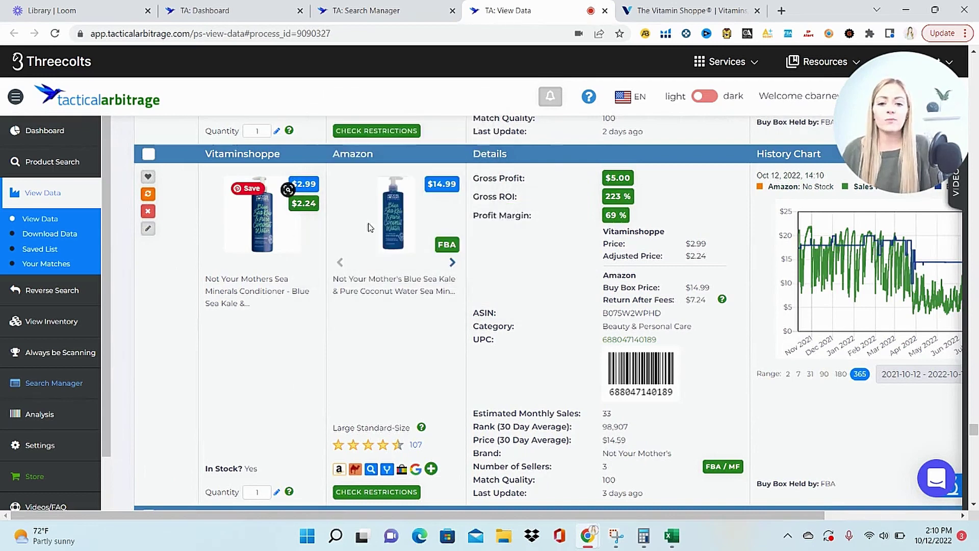
Compare the conditioner's Vitamin Shoppe and Amazon images and open its Vitamin Shoppe product page.
mouse_move(397, 228)
mouse_move(262, 228)
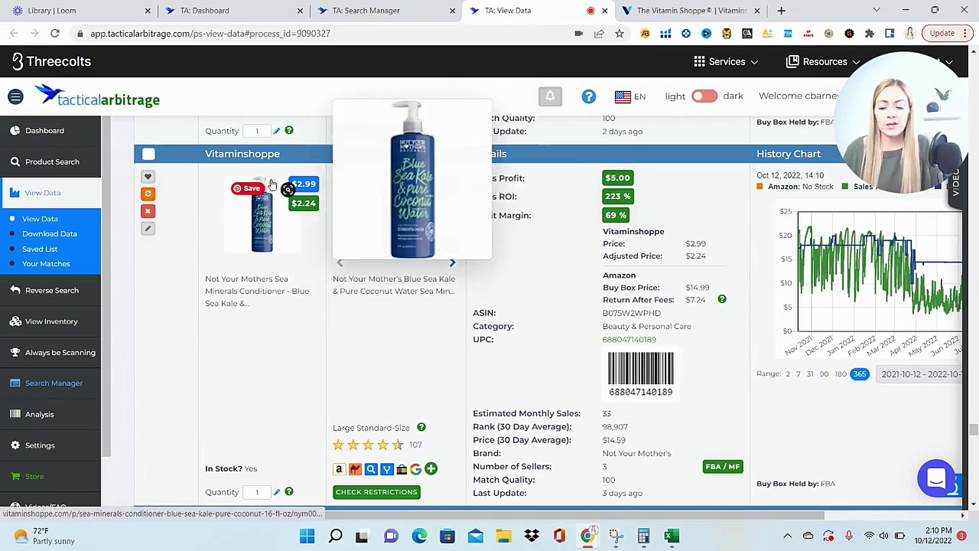
ctrl+click(262, 228)
mouse_move(393, 235)
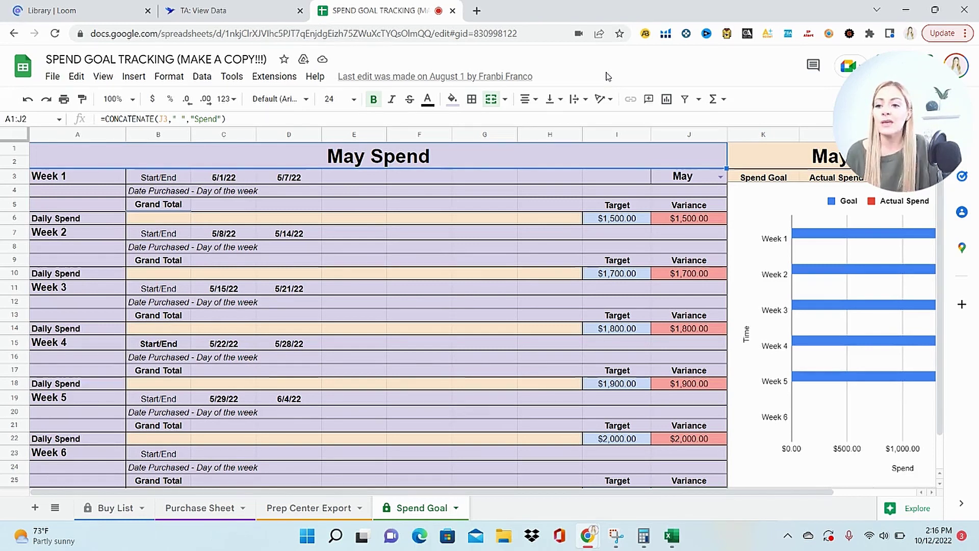
click(52, 77)
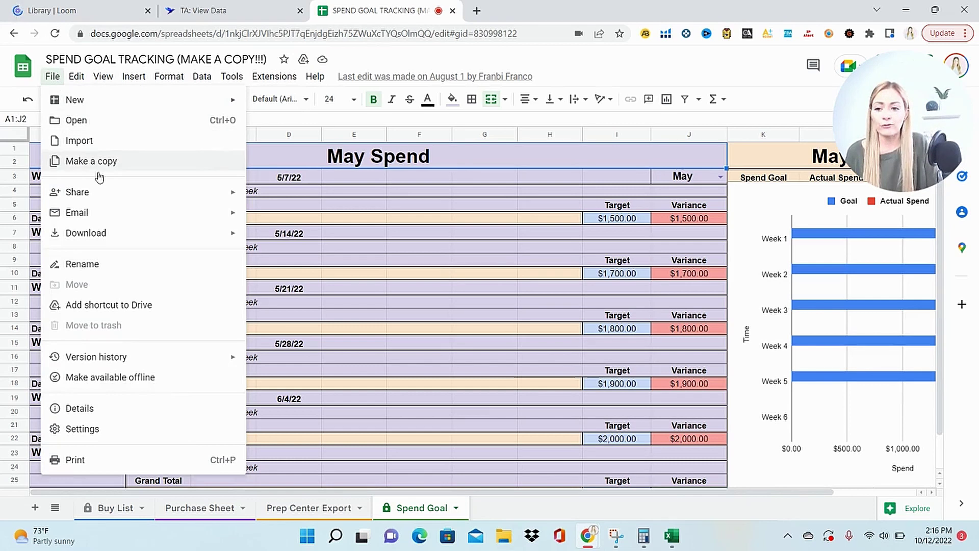
click(683, 69)
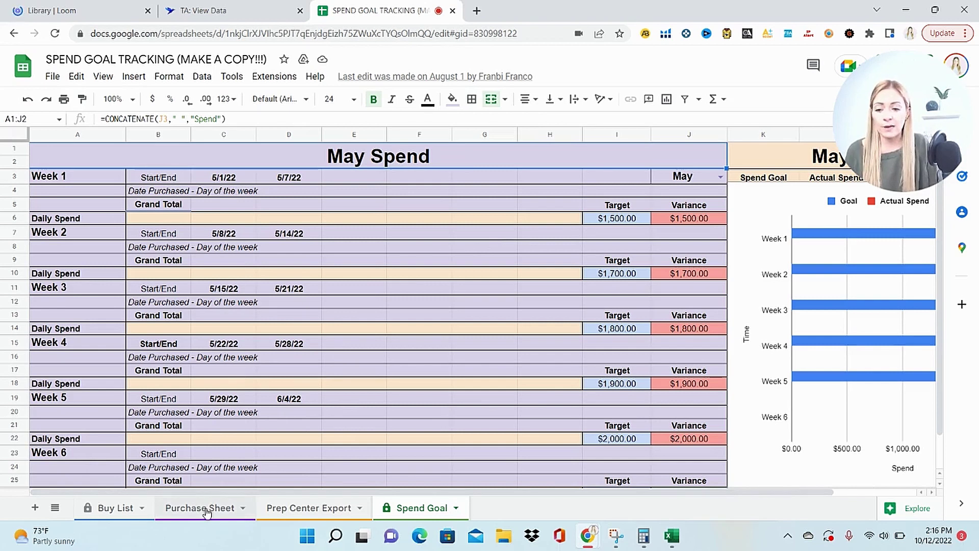
In the Purchase Sheet, enter 10/12/22 as the first row's purchase date and move on to its Purchase Link cell.
click(207, 508)
click(54, 180)
text(10/12/2022)
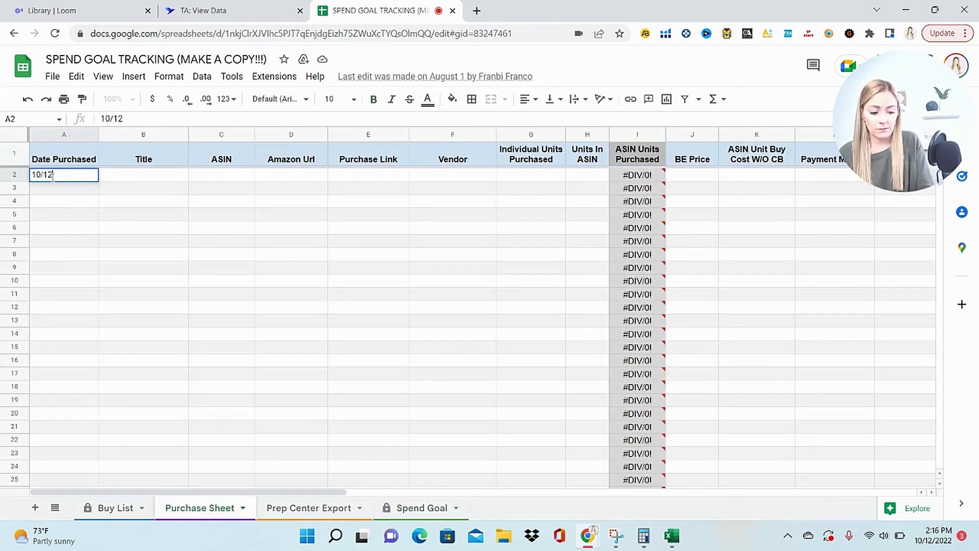
key(Tab)
key(Tab)
key(Tab)
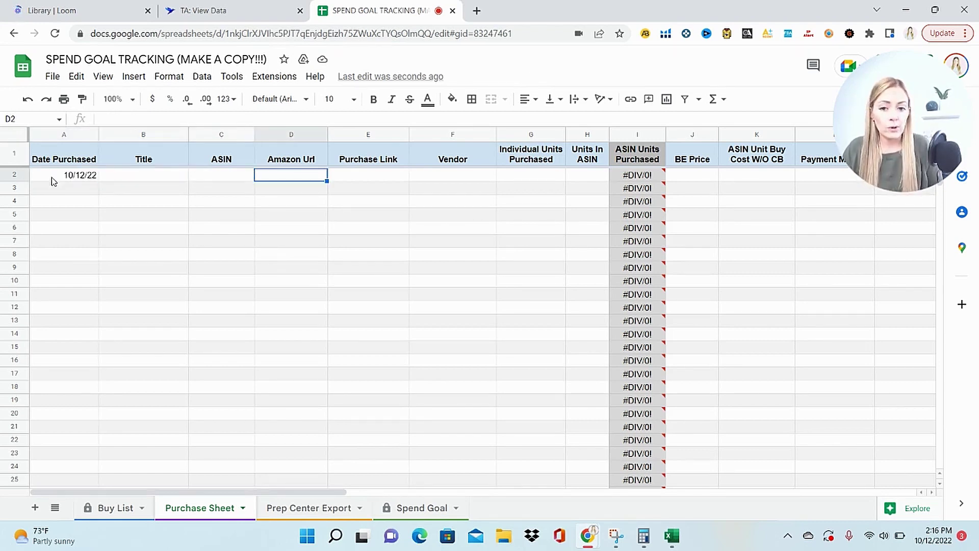
key(Tab)
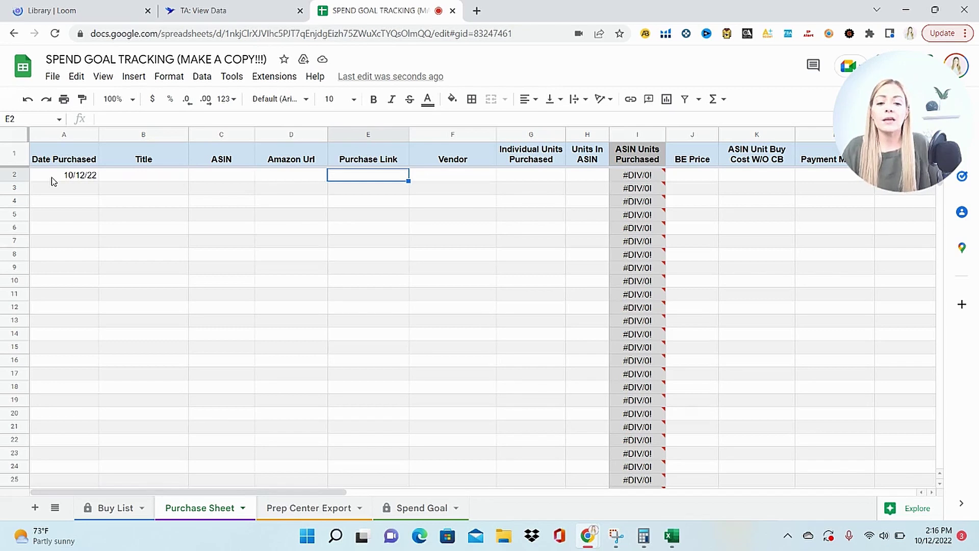
In the first purchase row, enter 10 individual units purchased and 1 unit in the ASIN.
key(Tab)
key(Tab)
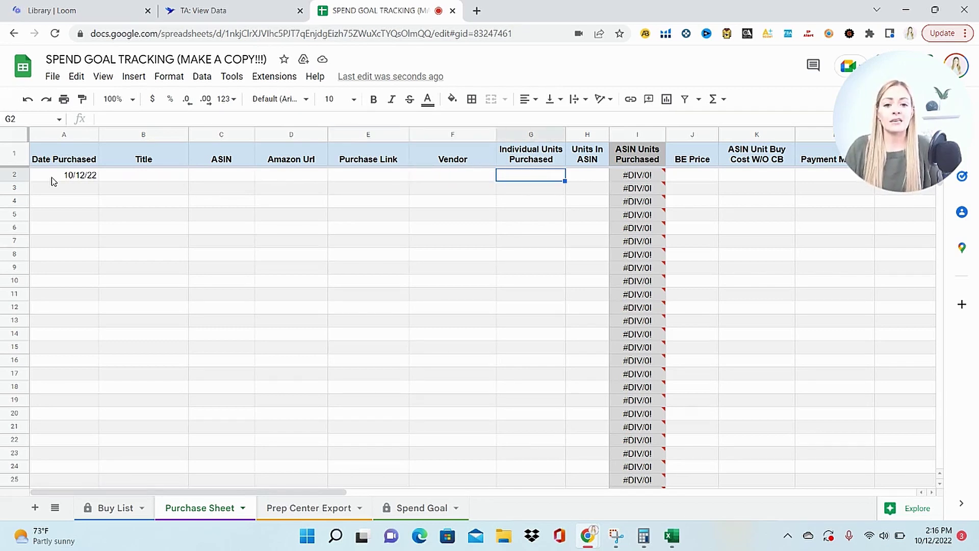
text(10)
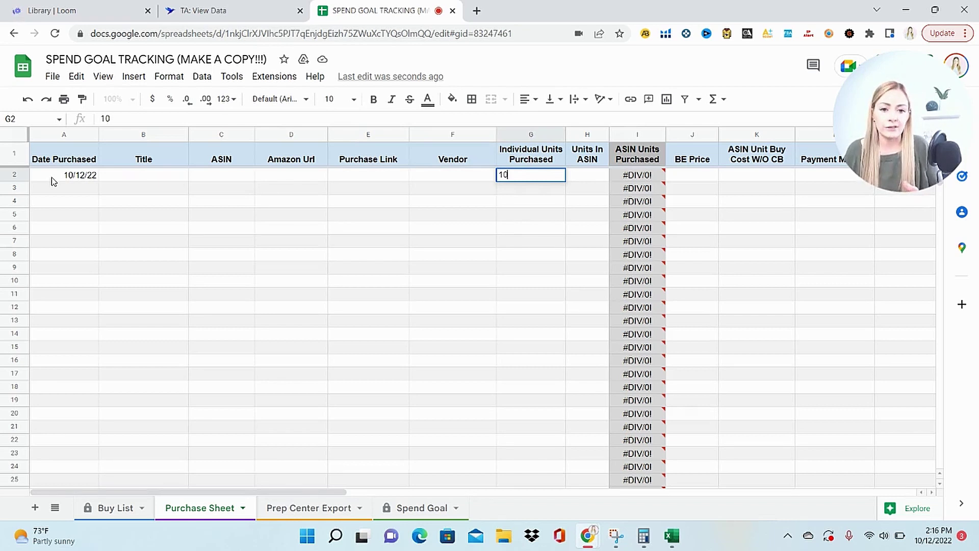
key(Tab)
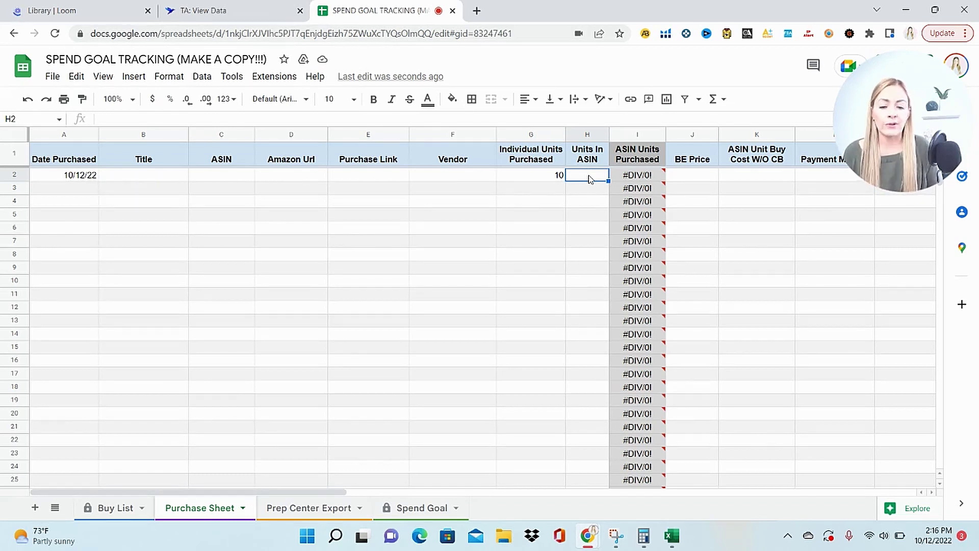
text(1)
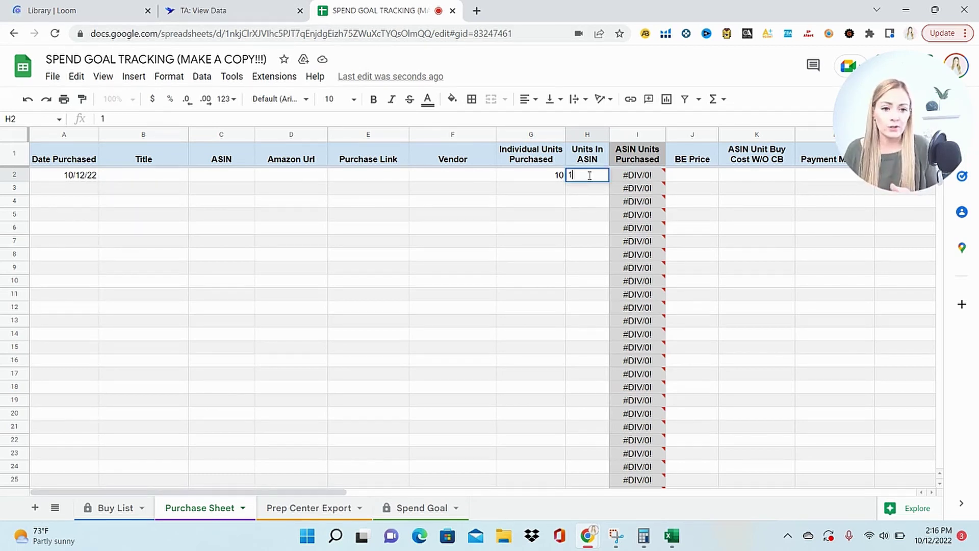
Enter 23.56 as the first row's ASIN unit buy cost without cashback and AMEX as its payment method.
double_click(761, 175)
text(23.56)
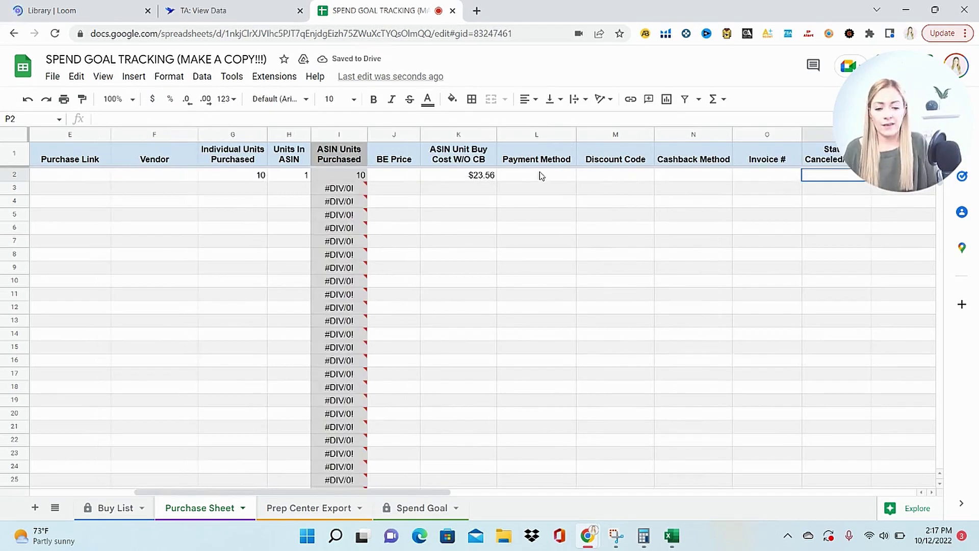
click(541, 176)
text(AMEX)
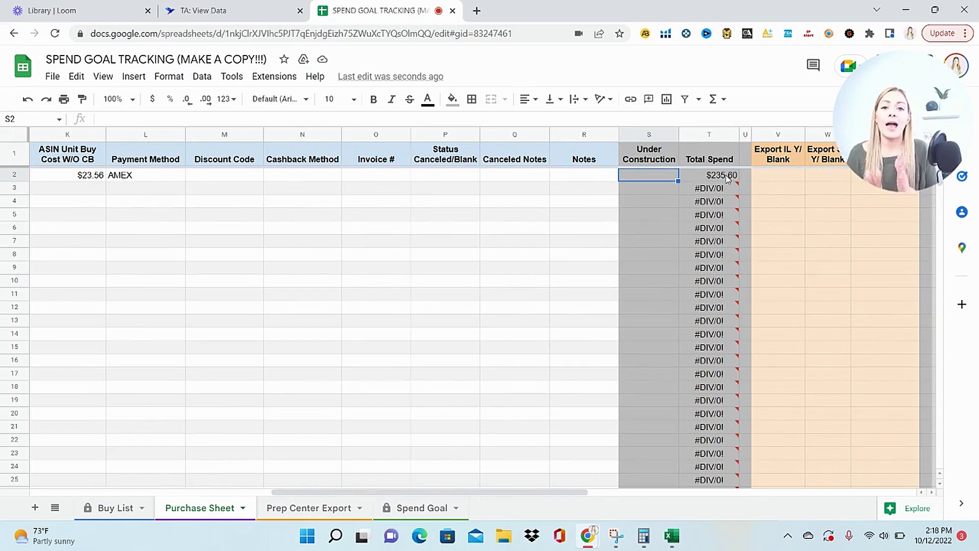
Mark the first purchase row's status as Canceled.
click(455, 179)
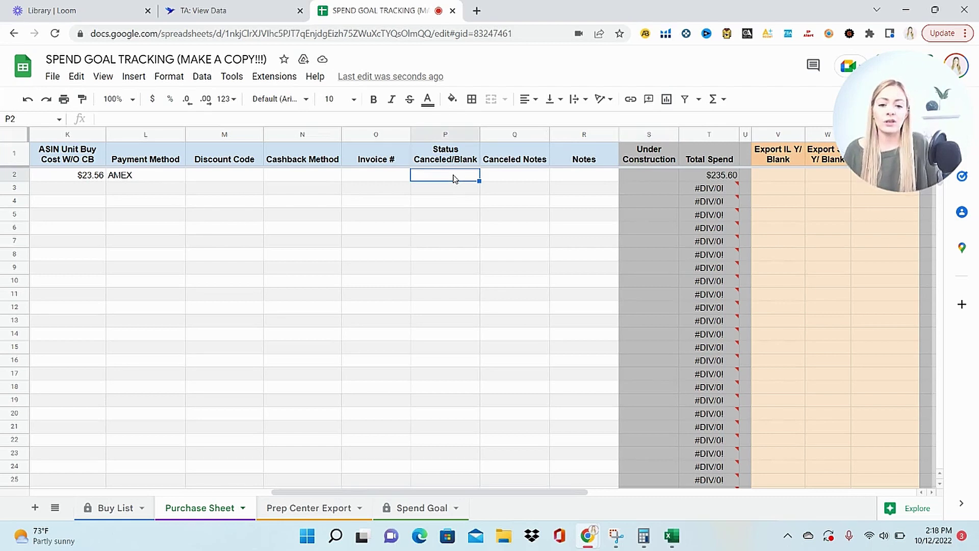
text(Canceled)
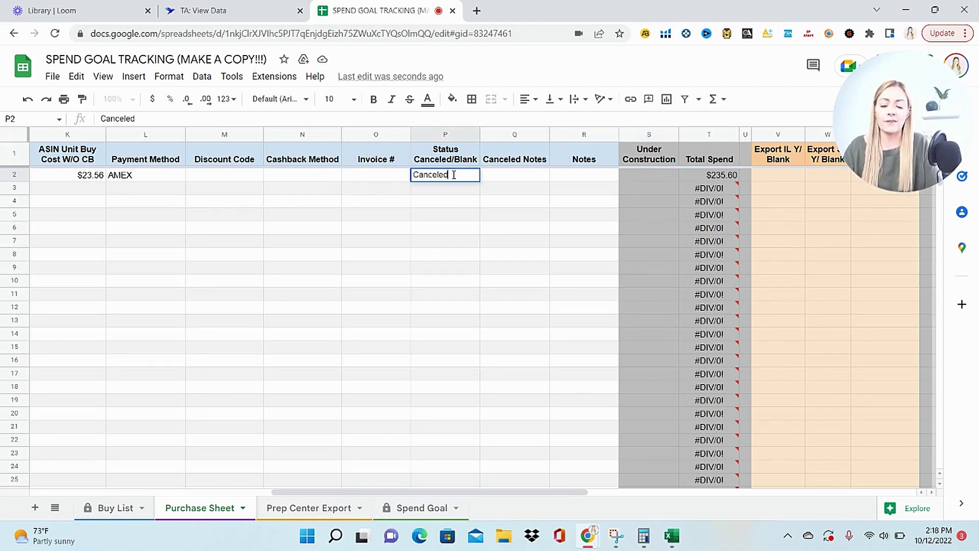
key(Tab)
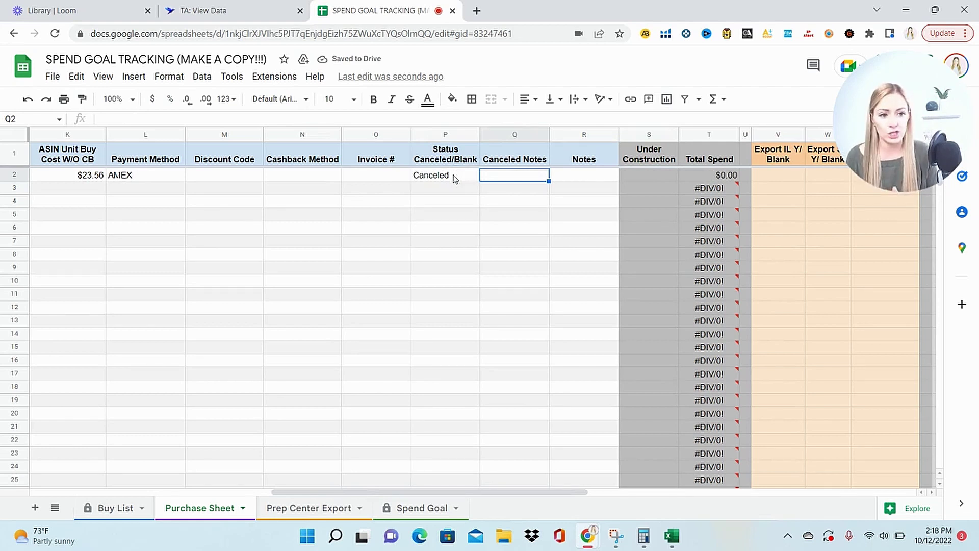
click(448, 178)
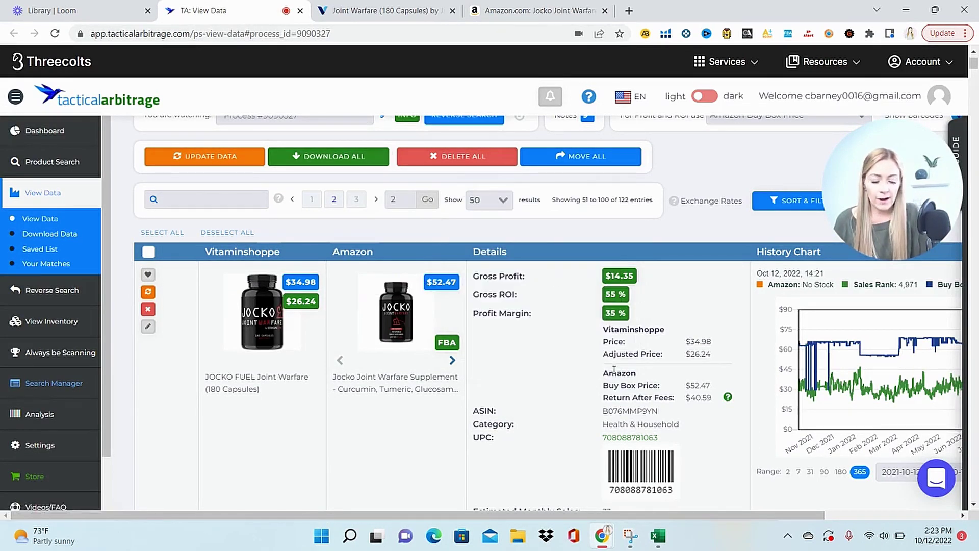
Examine the Jocko Joint Warfare match's history chart and sales details, and the NutriGold Magnesium Gold match's prices, profit and ROI.
drag(603, 517, 737, 517)
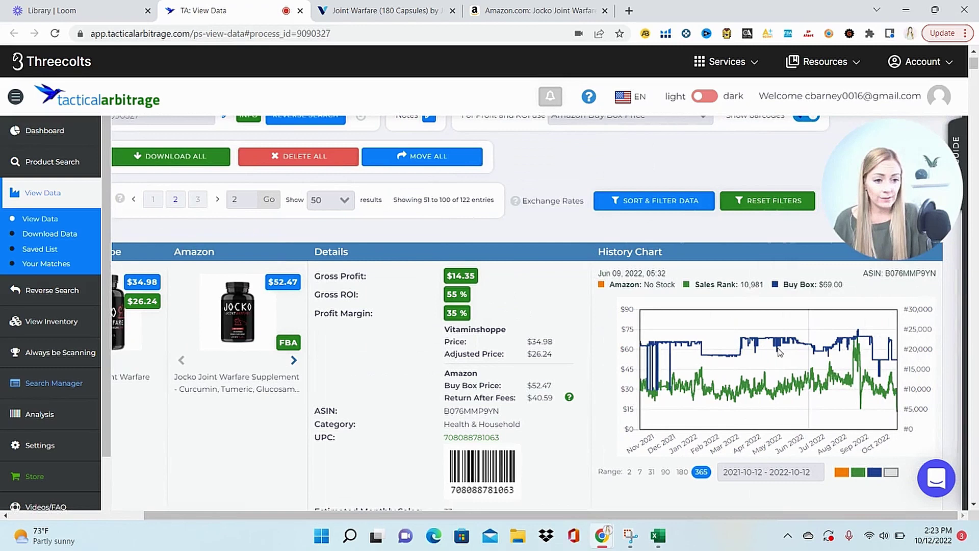
scroll(416, 440, down, 3)
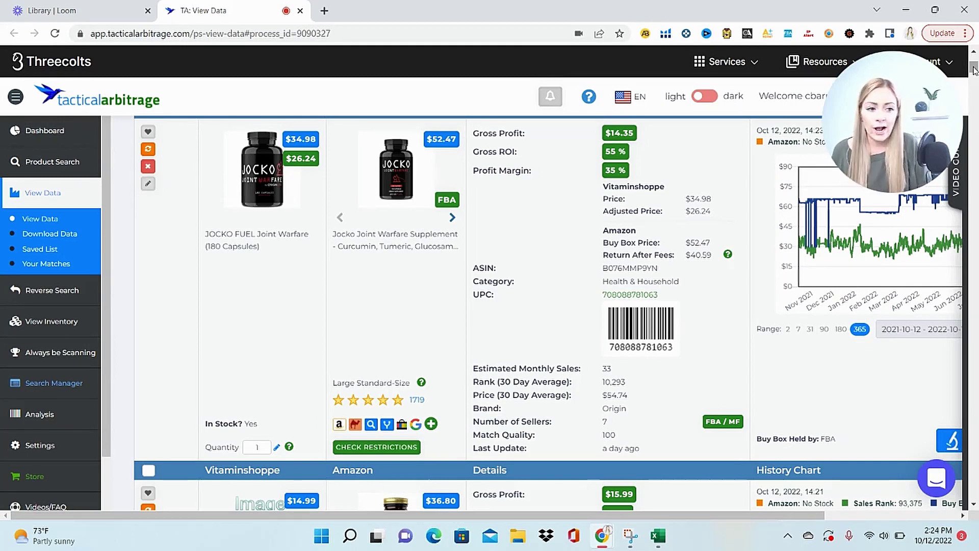
scroll(406, 376, down, 10)
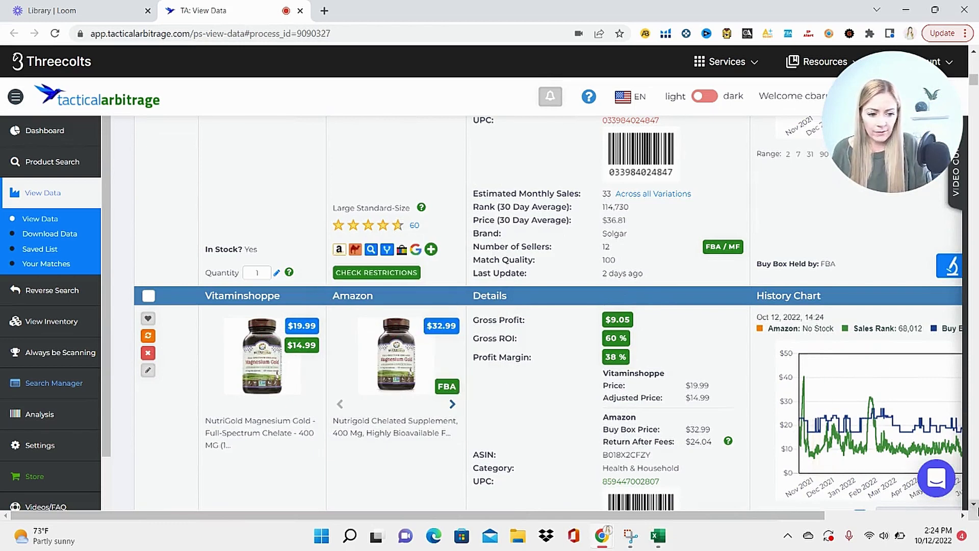
scroll(975, 513, down, 3)
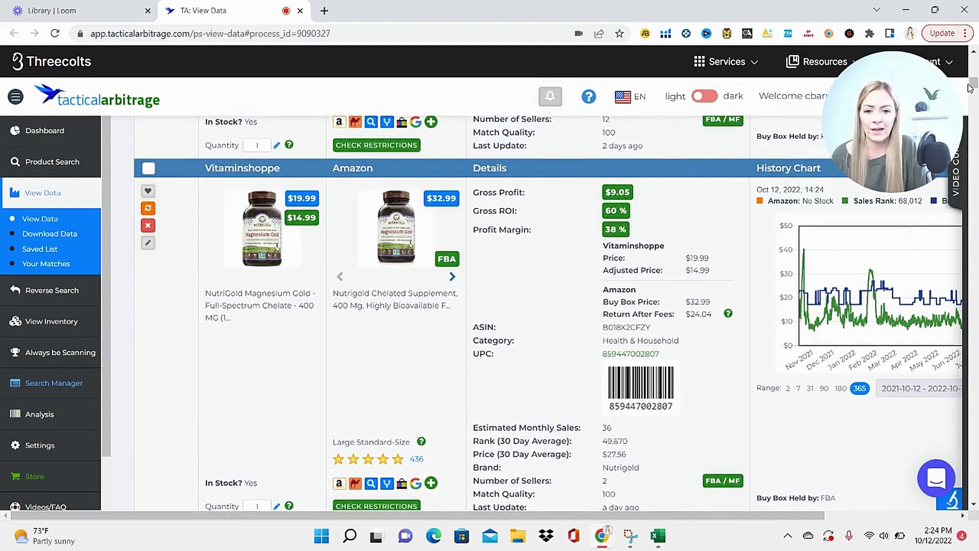
Review the plnt Adaptogen Formula and plnt Plant Protein matches, checking prices, profit, seller details and the protein's history chart.
drag(970, 88, 970, 106)
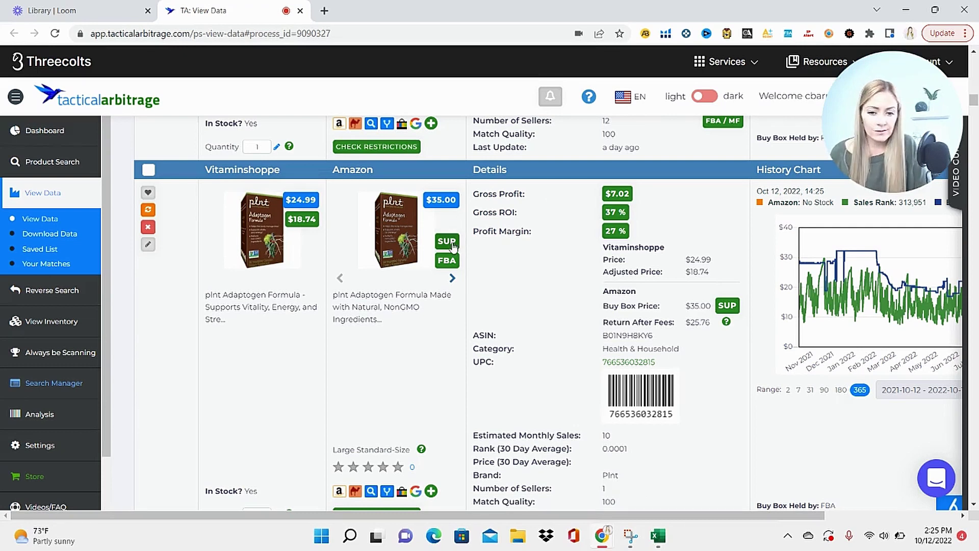
scroll(517, 384, down, 7)
scroll(518, 383, right, 3)
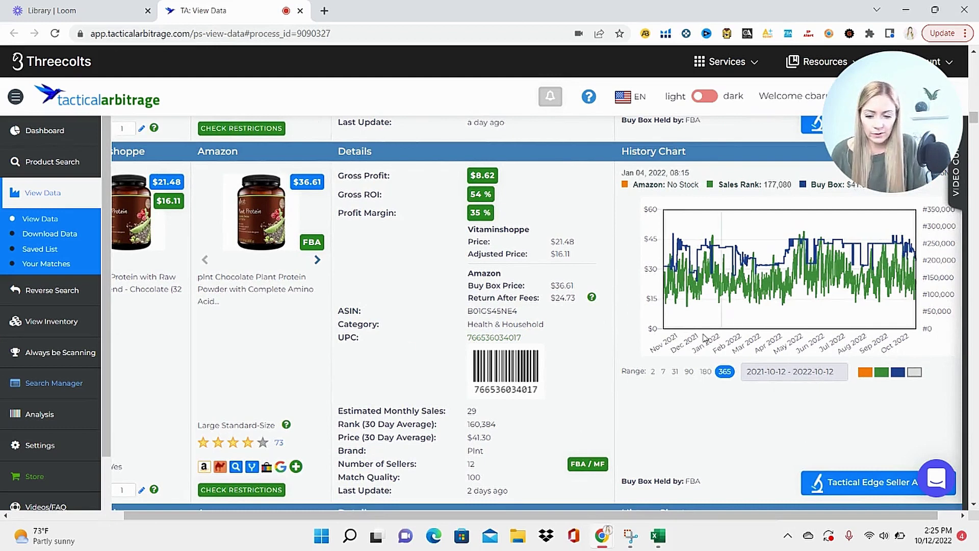
scroll(306, 237, left, 3)
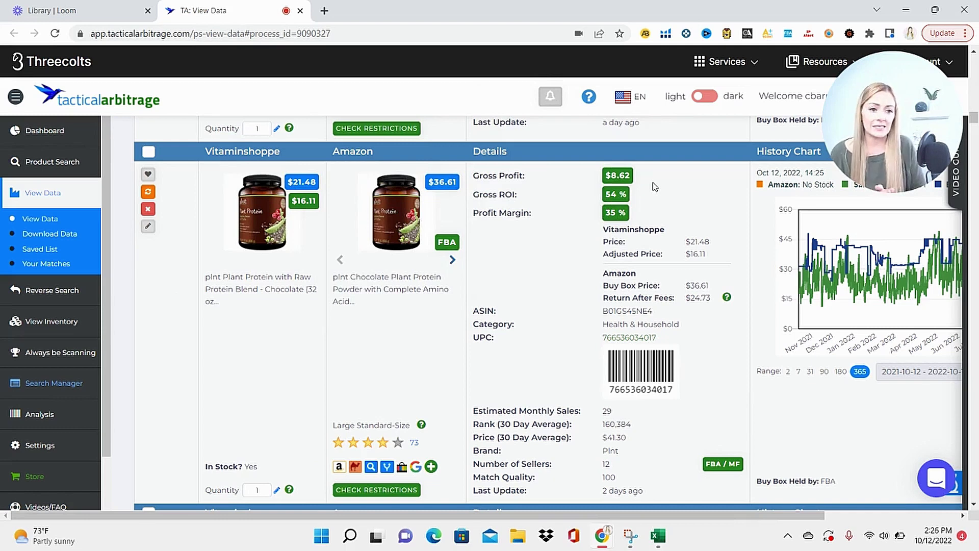
Open Product Search, look through the source stores and basic filters, and try to select all categories.
click(67, 162)
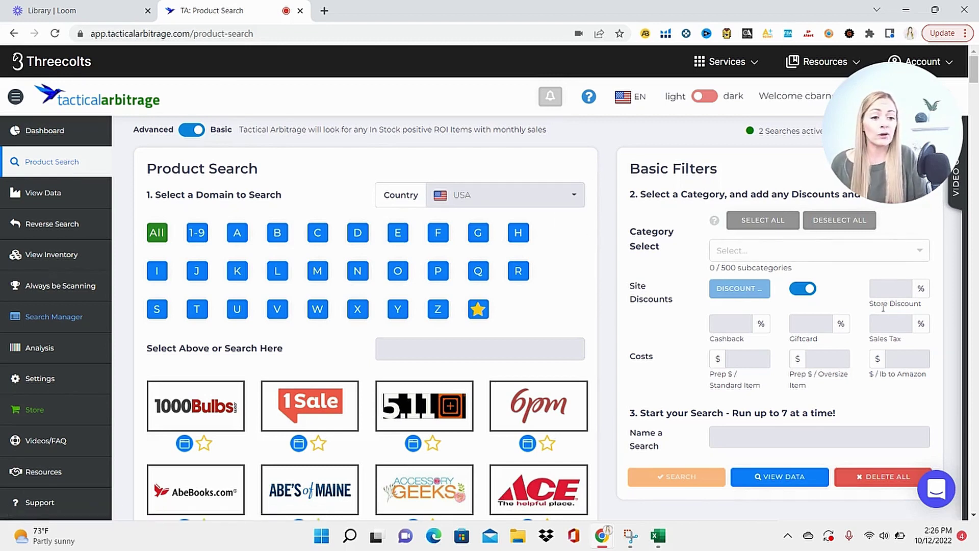
drag(974, 80, 974, 82)
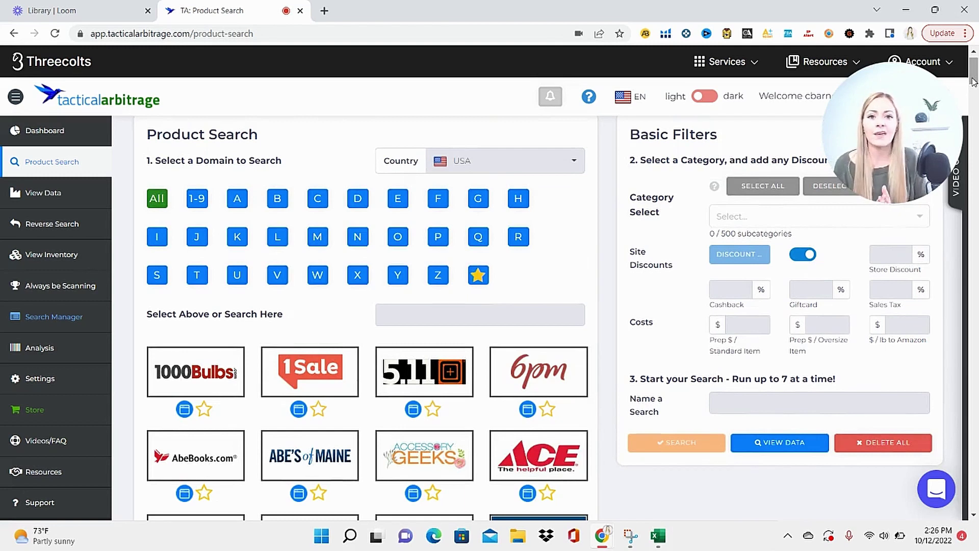
drag(974, 82, 975, 418)
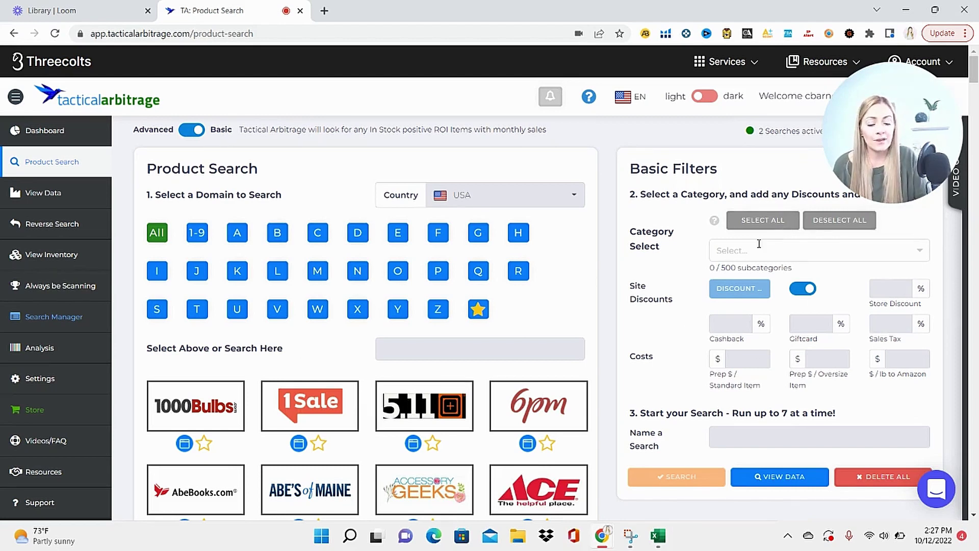
click(765, 222)
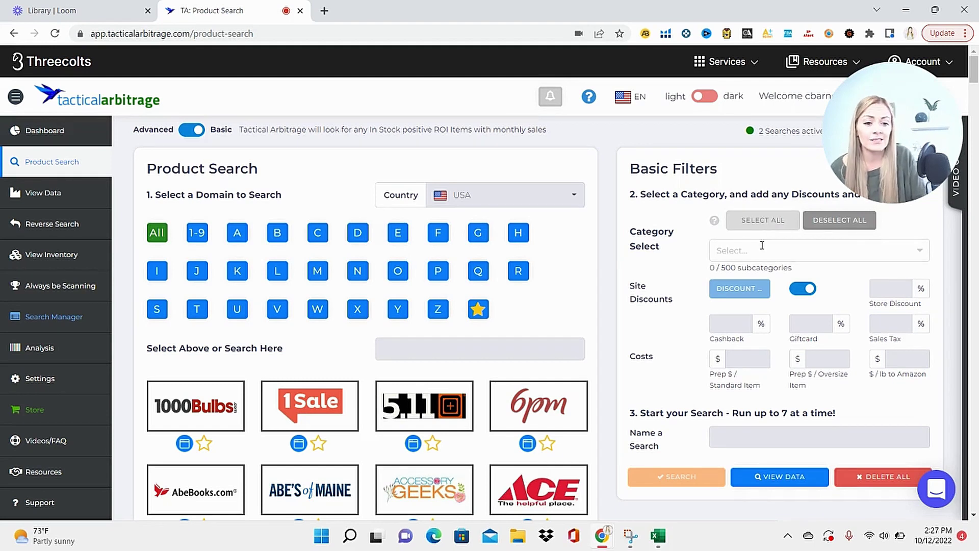